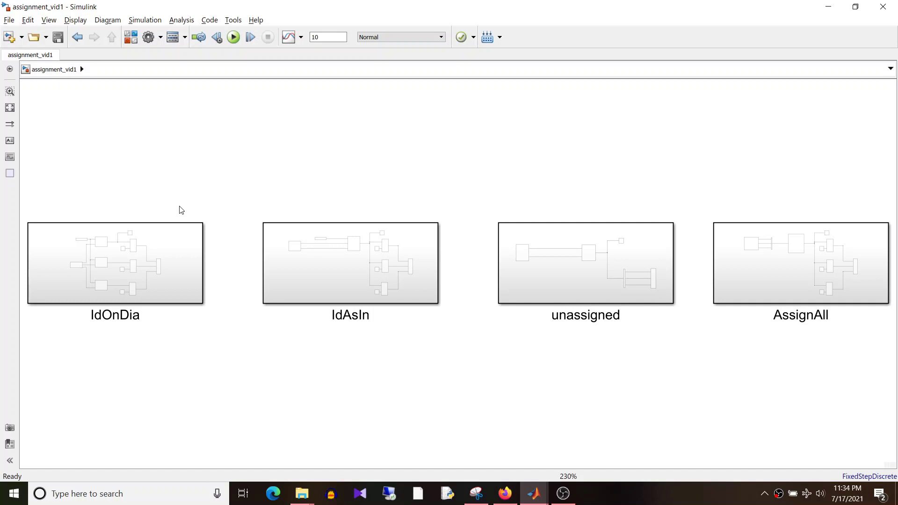
# Select the IdOnDia subsystem block in the assignment_vid1 model
pyautogui.click(158, 252)
# Enter IdOnDia, review the top Assignment block's parameters, then select the [5 6 7] constant
pyautogui.doubleClick(158, 252)
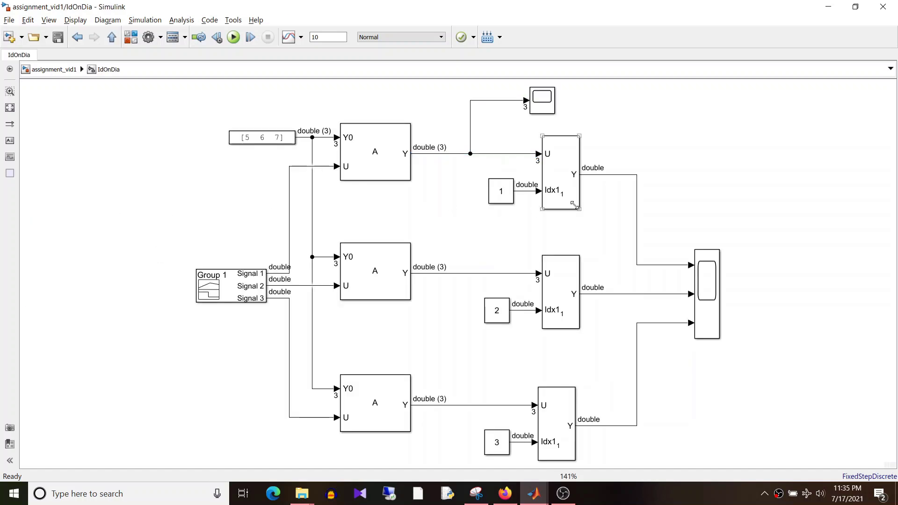
pyautogui.doubleClick(353, 151)
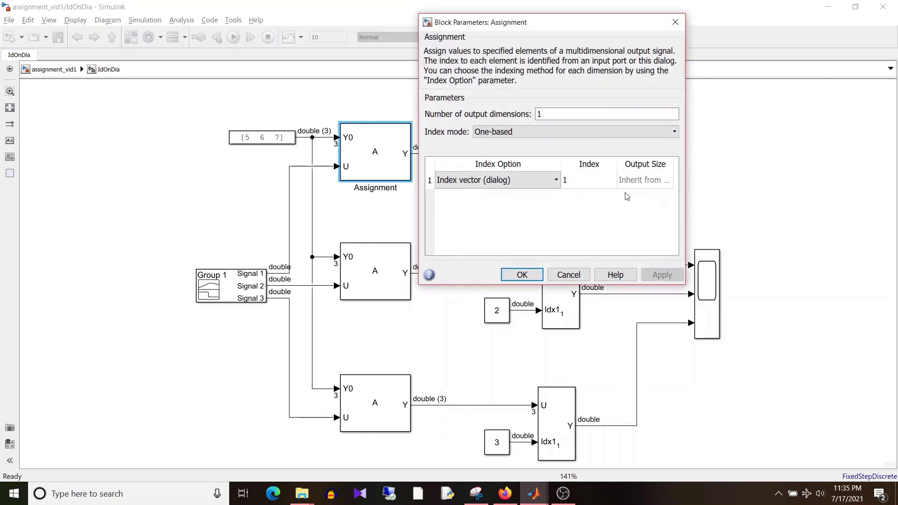
pyautogui.click(676, 22)
pyautogui.click(288, 144)
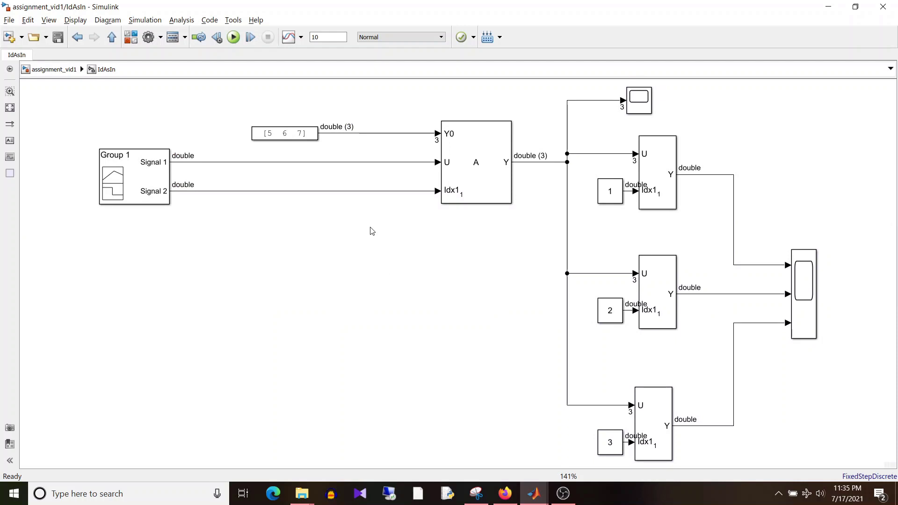
# Point out the Signal 2 index line, [5 6 7] constant and Y0 line, then return to assignment_vid1
pyautogui.click(392, 191)
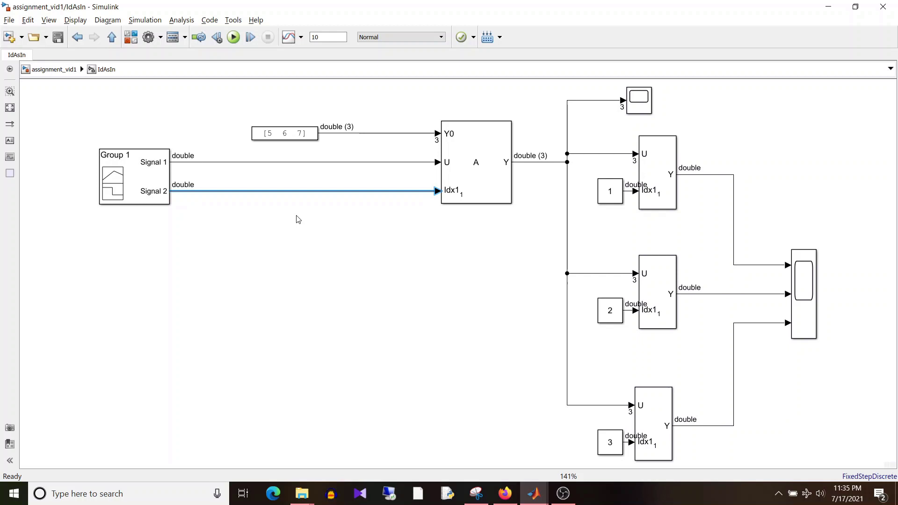
pyautogui.click(282, 135)
pyautogui.click(283, 135)
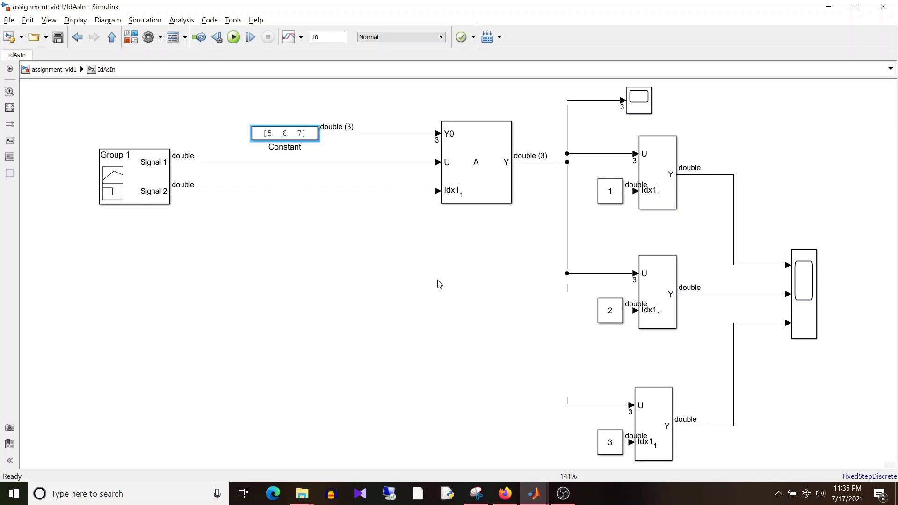
pyautogui.click(398, 134)
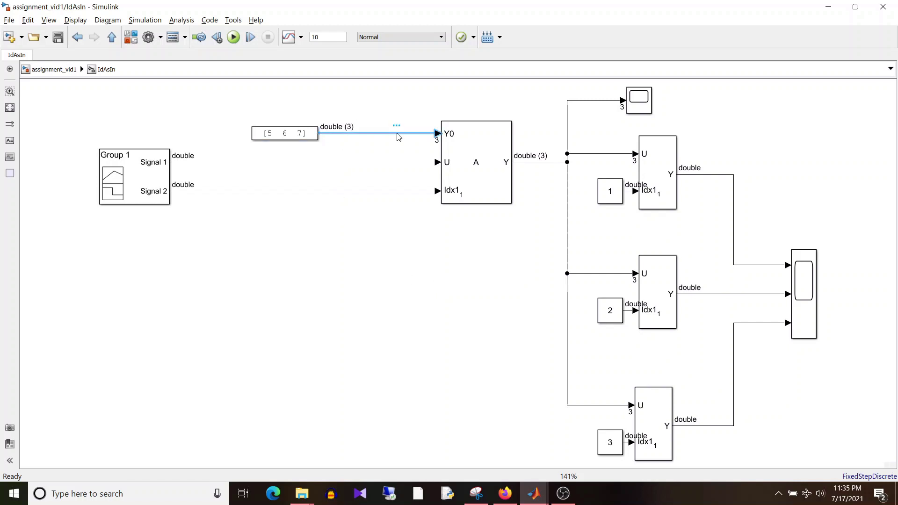
pyautogui.click(63, 72)
pyautogui.doubleClick(574, 235)
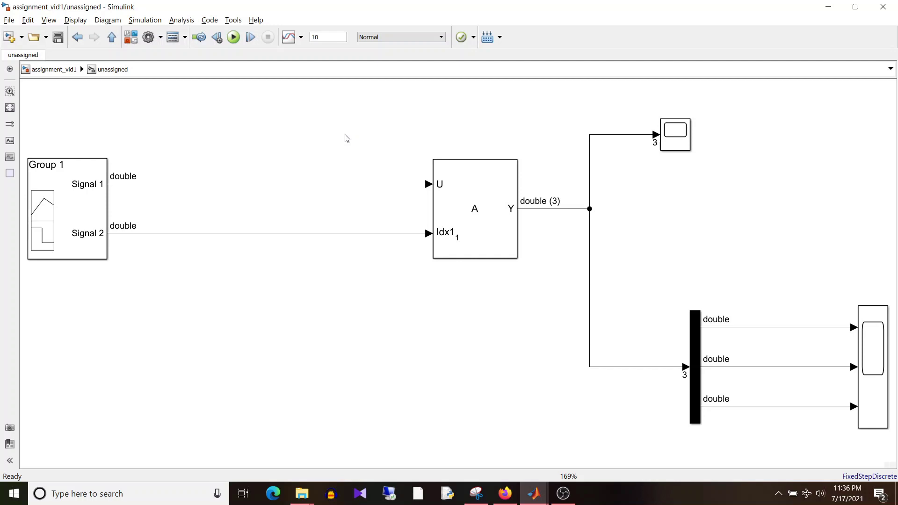
pyautogui.click(497, 220)
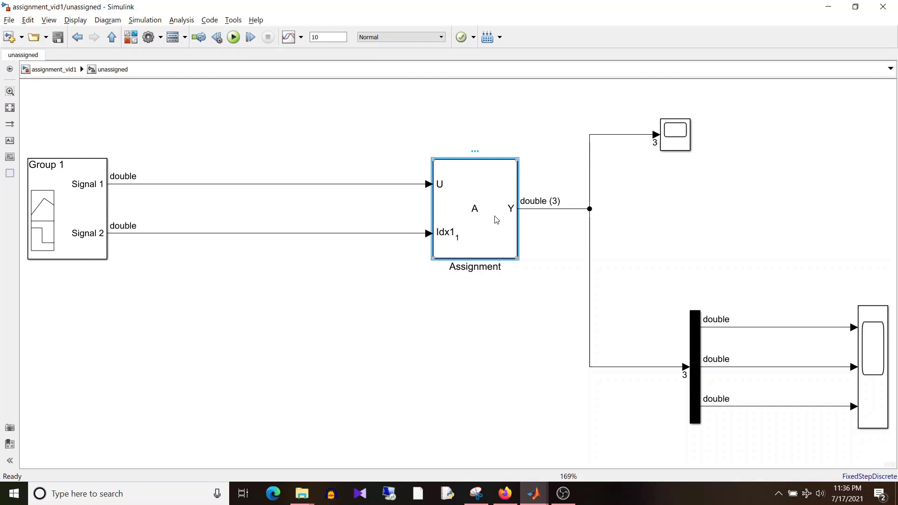
# Open the Assignment block's parameters and highlight the output size of 3
pyautogui.doubleClick(485, 173)
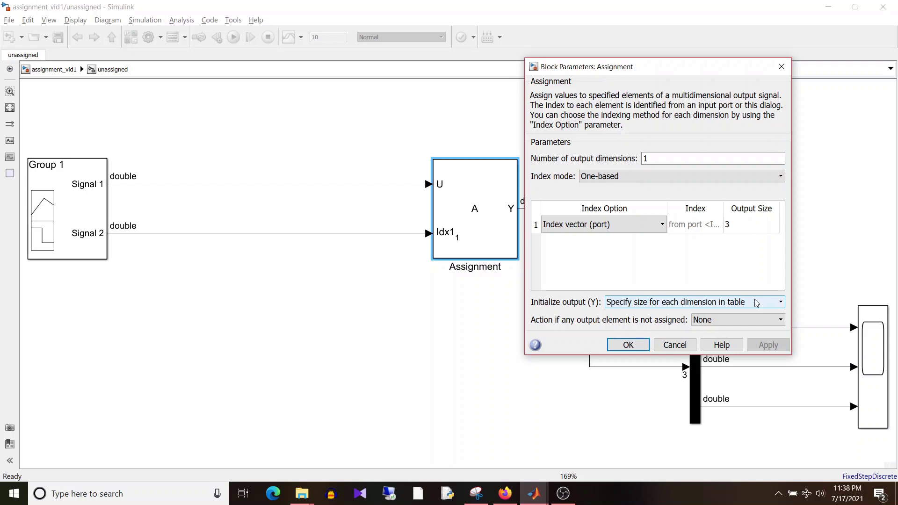
pyautogui.click(747, 227)
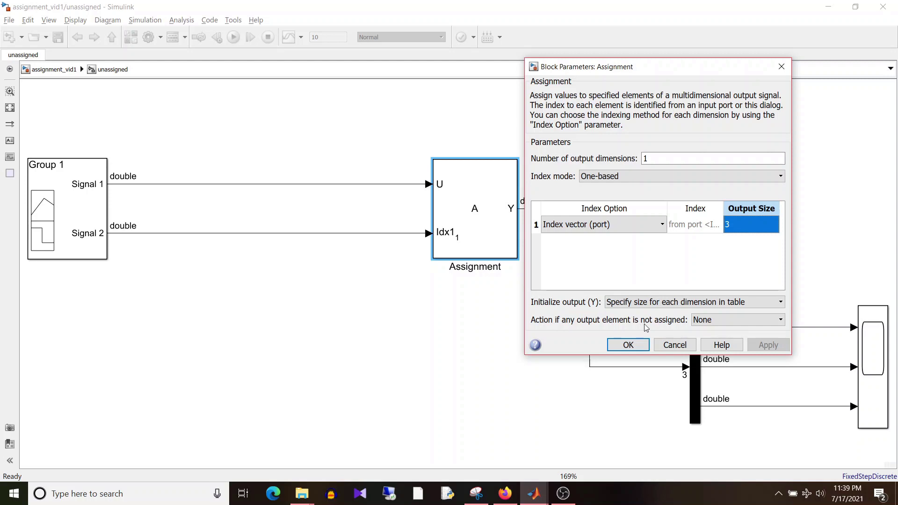
# Review the unassigned-element action choices, keep None, and confirm with OK
pyautogui.click(702, 319)
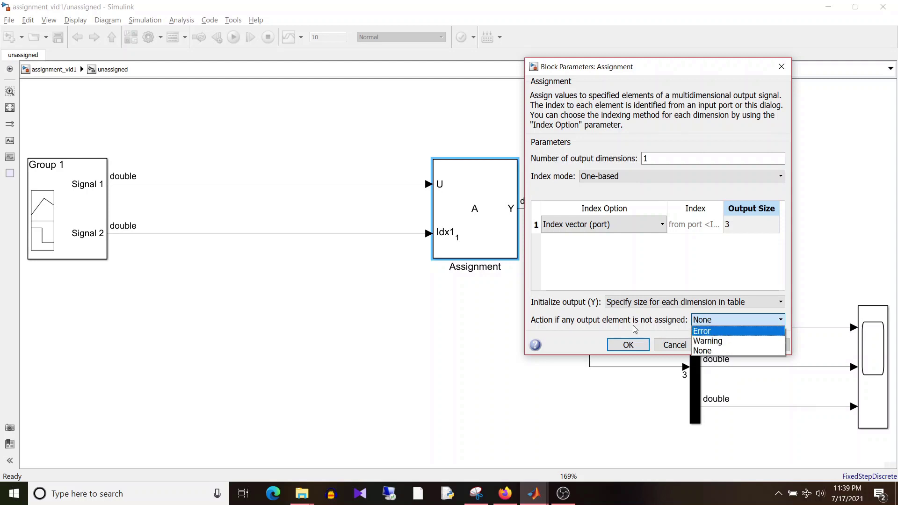
pyautogui.click(606, 322)
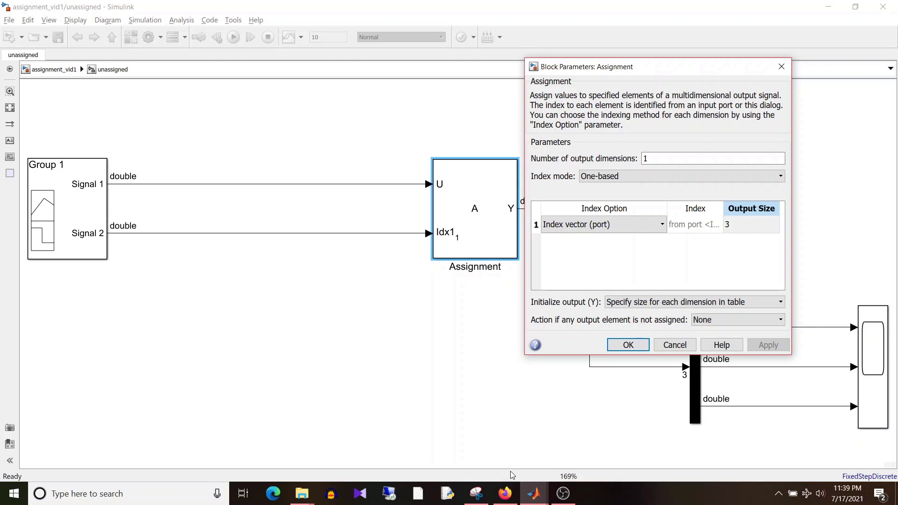
pyautogui.click(646, 348)
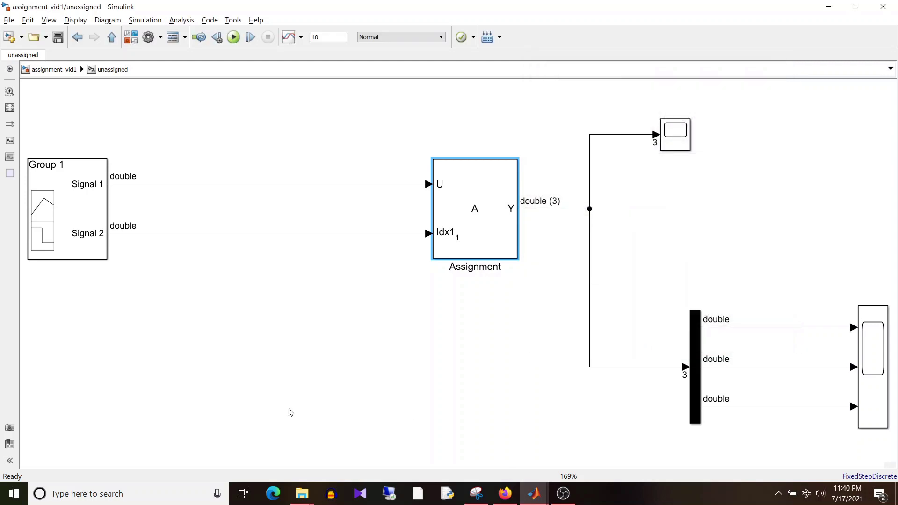
pyautogui.click(72, 198)
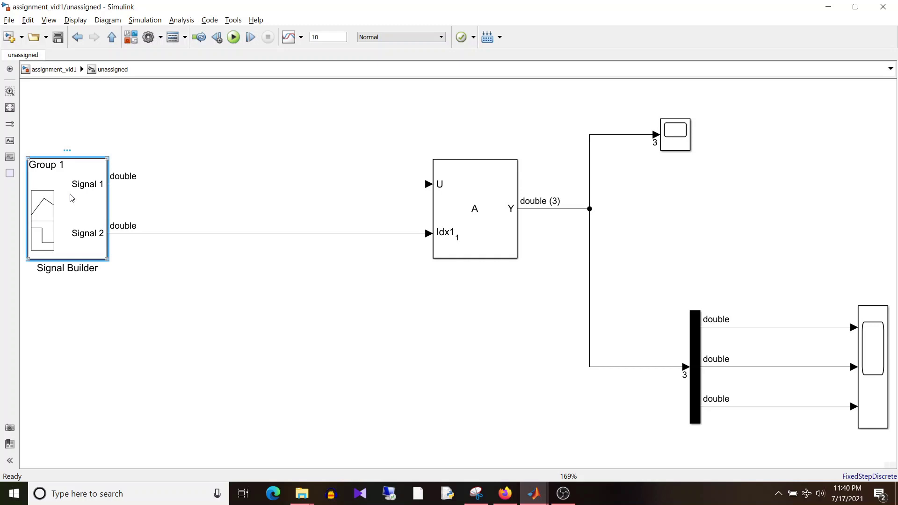
pyautogui.doubleClick(71, 198)
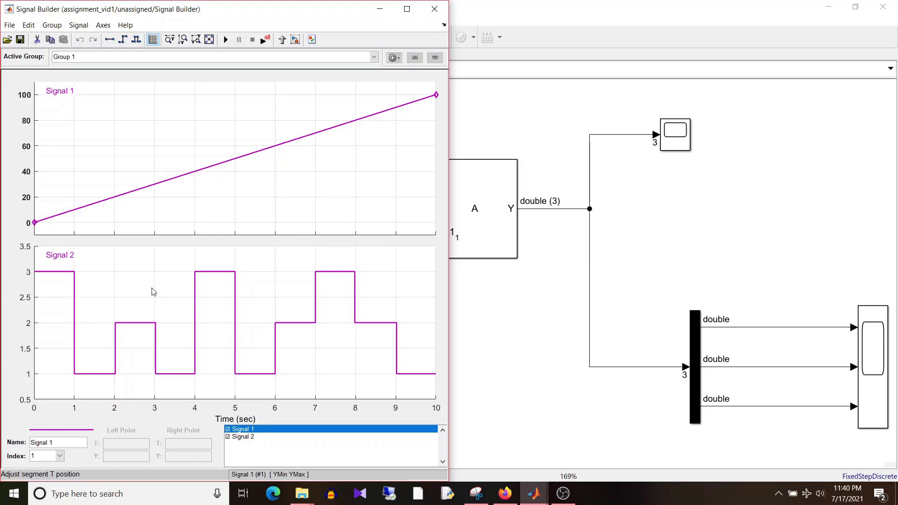
pyautogui.click(571, 210)
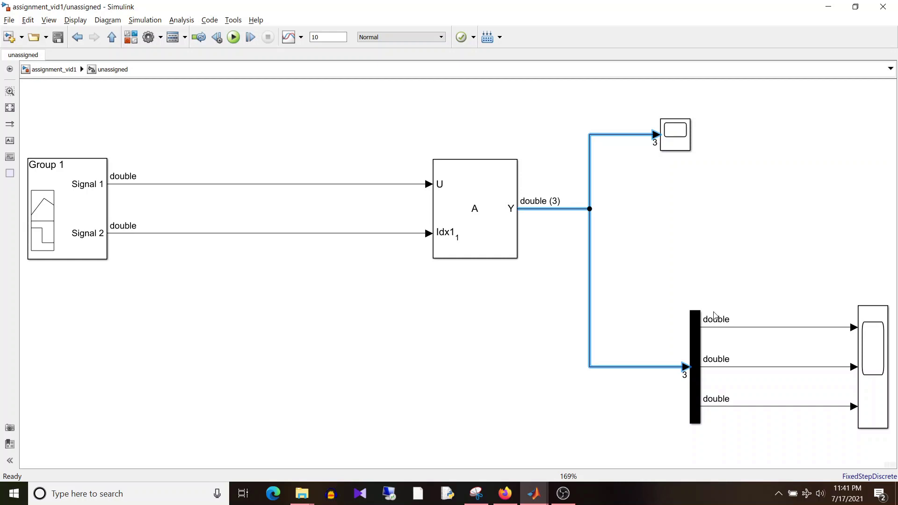
# Point out the Demux block, deselect it, and run the 10-second simulation
pyautogui.click(696, 345)
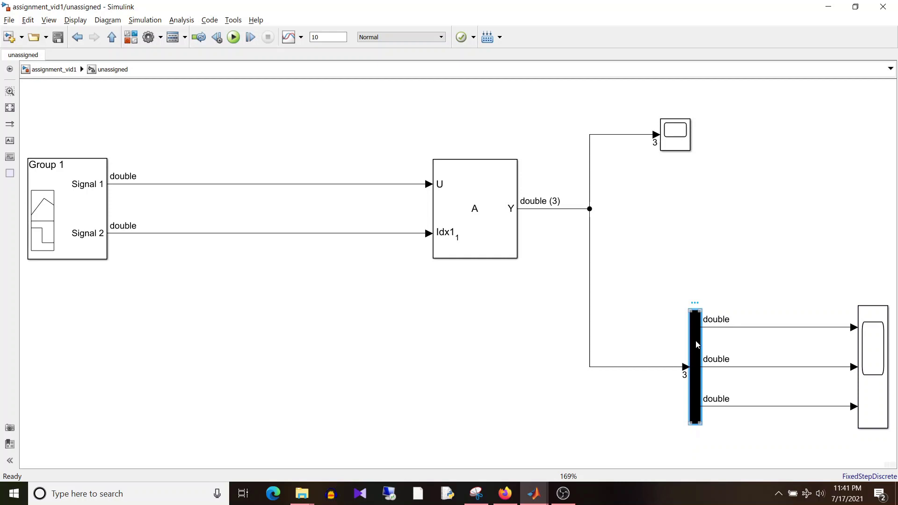
pyautogui.click(664, 242)
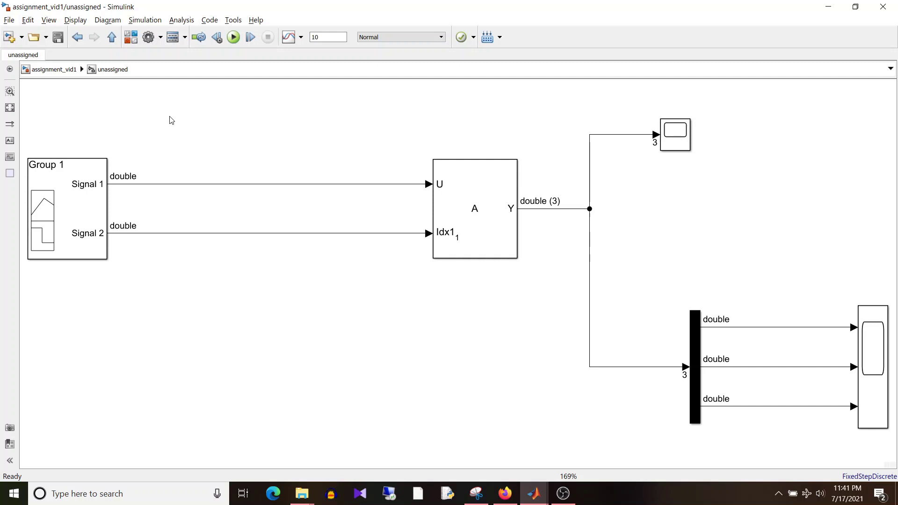
pyautogui.click(233, 38)
# Reopen Signal Builder and open the three-input Scope to view the demultiplexed results
pyautogui.doubleClick(84, 218)
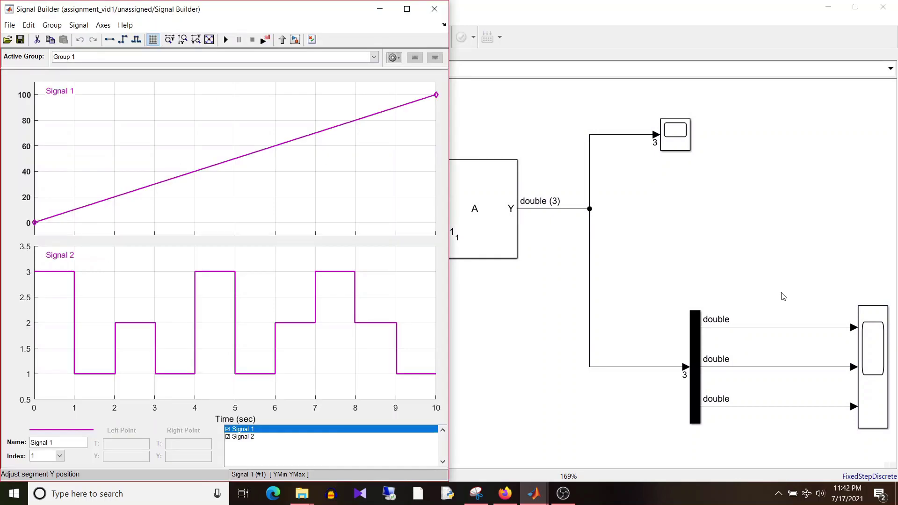
pyautogui.click(881, 354)
pyautogui.doubleClick(879, 355)
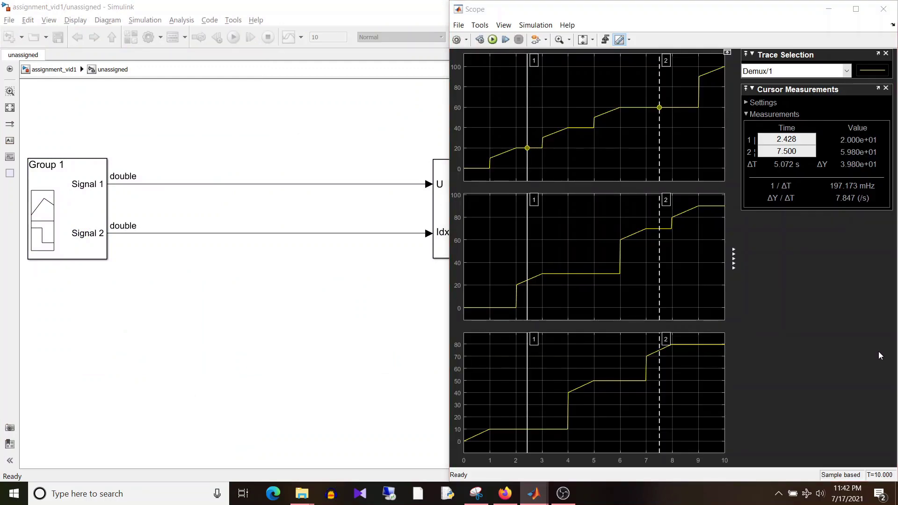
pyautogui.hotkey('alt', 'Tab')
# Drag Scope cursor 1 to 0.260 s at the plot start, where it reads 0
pyautogui.moveTo(527, 68); pyautogui.dragTo(470, 67)
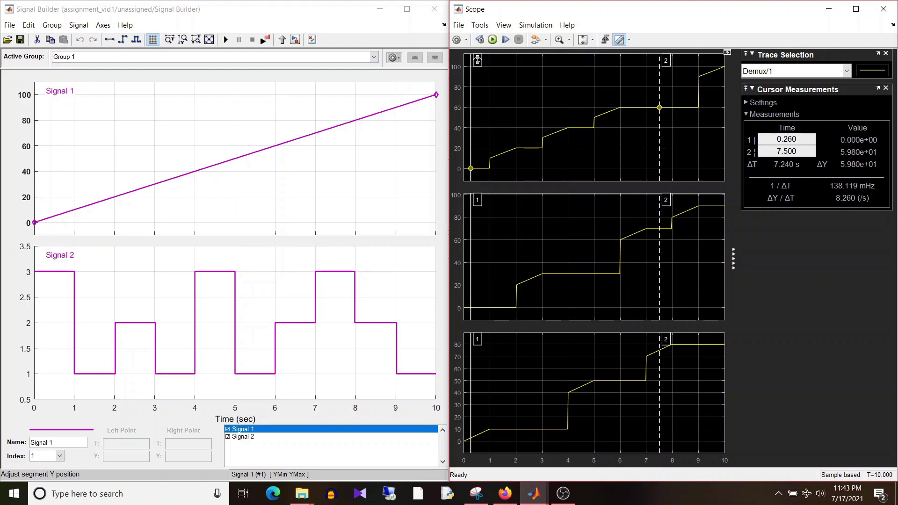
# Move Scope cursor 1 right to 1.550 s, reading 15.5 on the first output
pyautogui.moveTo(482, 61); pyautogui.dragTo(503, 65)
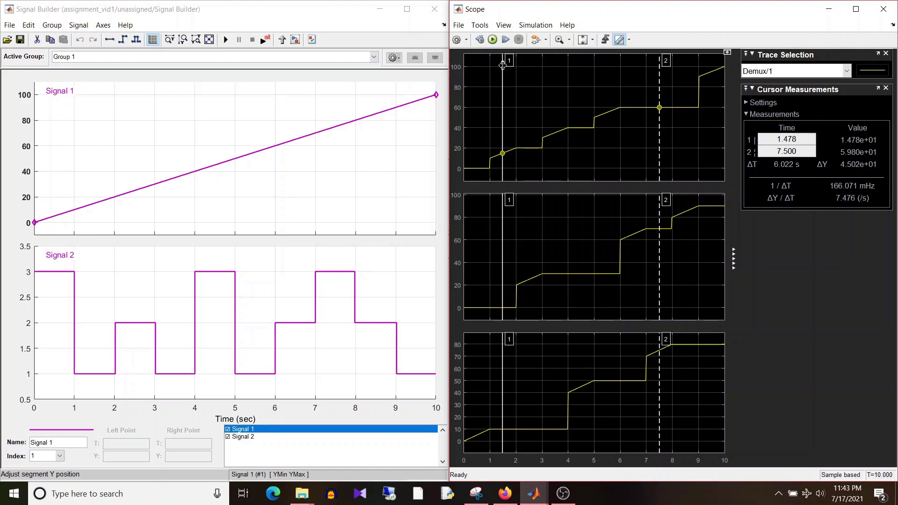
pyautogui.moveTo(502, 65)
pyautogui.mouseDown()
pyautogui.moveTo(495, 66)
pyautogui.moveTo(505, 66)
pyautogui.mouseUp()
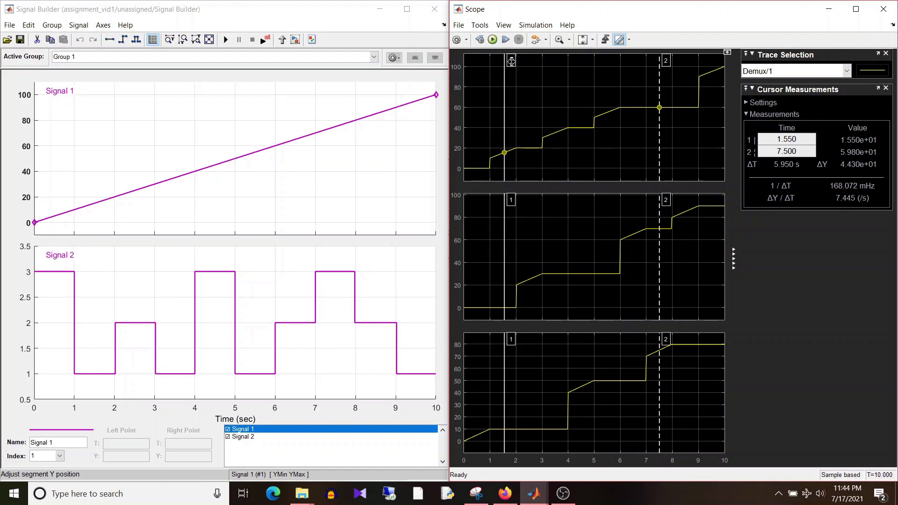
# Drag cursor 1 on to 2.679 s, reading 20.0, 39.8 below cursor 2
pyautogui.moveTo(528, 62); pyautogui.dragTo(535, 64)
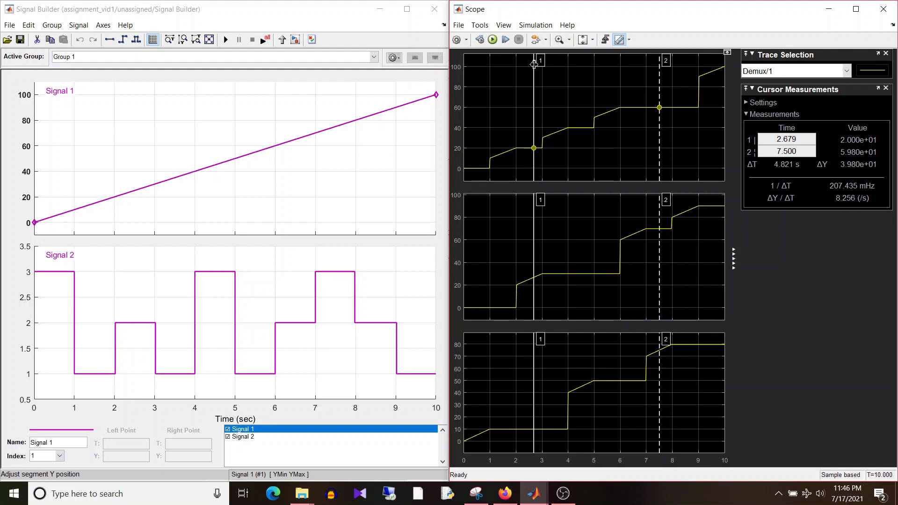
# Return to Simulink, go up to the top-level assignment_vid1 model, and select the AssignAll subsystem
pyautogui.hotkey('alt', 'Tab')
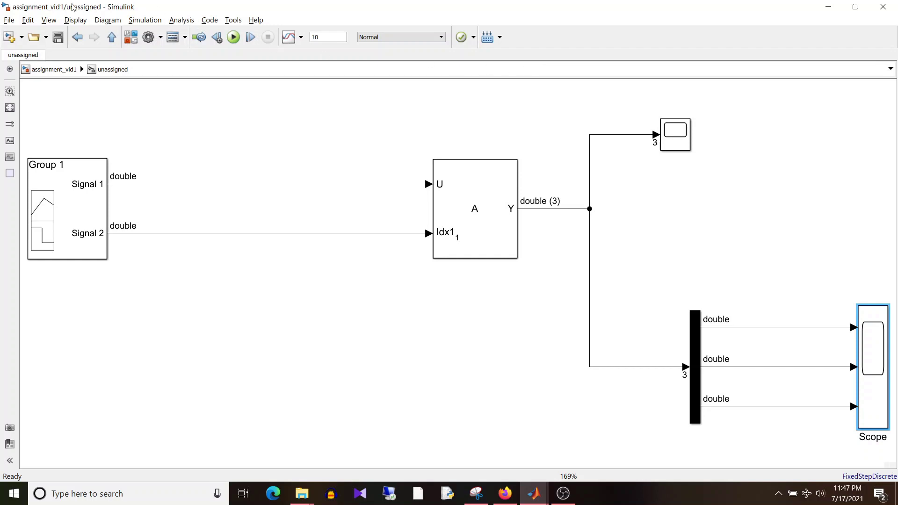
pyautogui.click(75, 69)
pyautogui.click(787, 234)
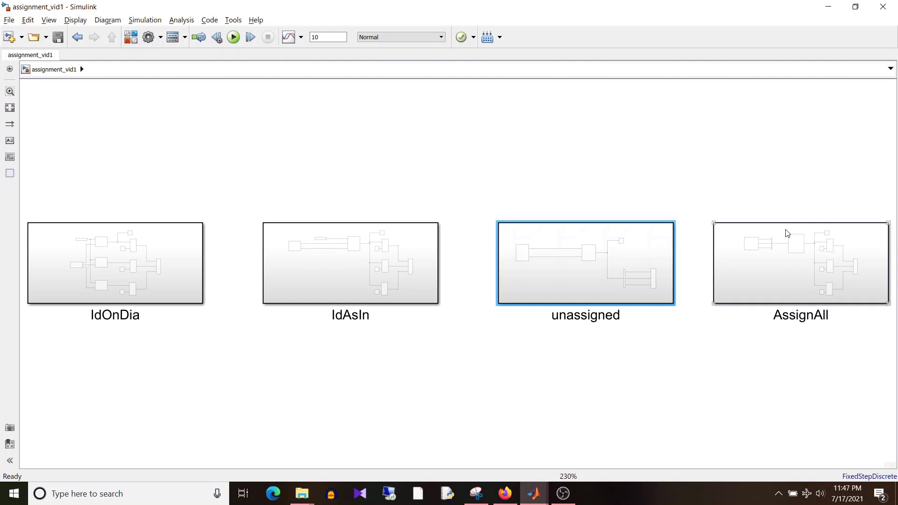